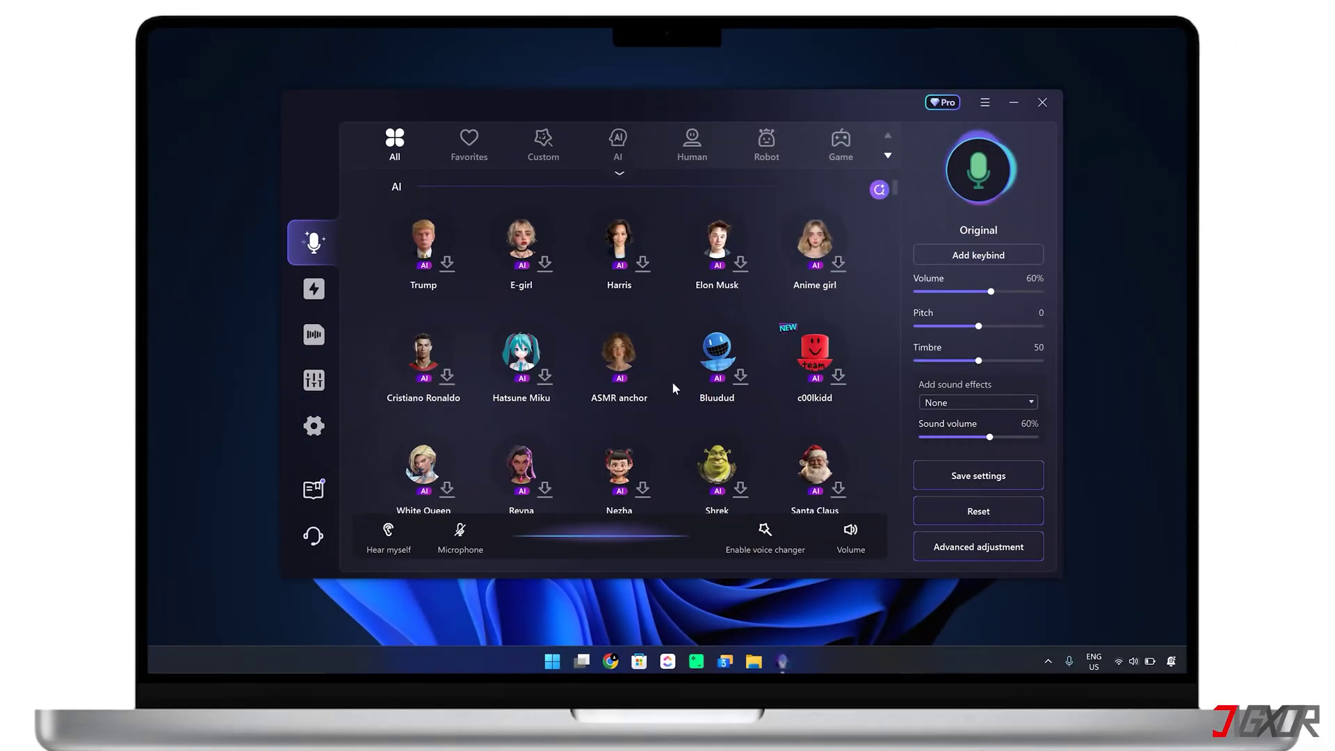
# Browse the Custom, AI, Human and Robot voice categories, ending on the Cartoon voices
pyautogui.click(539, 148)
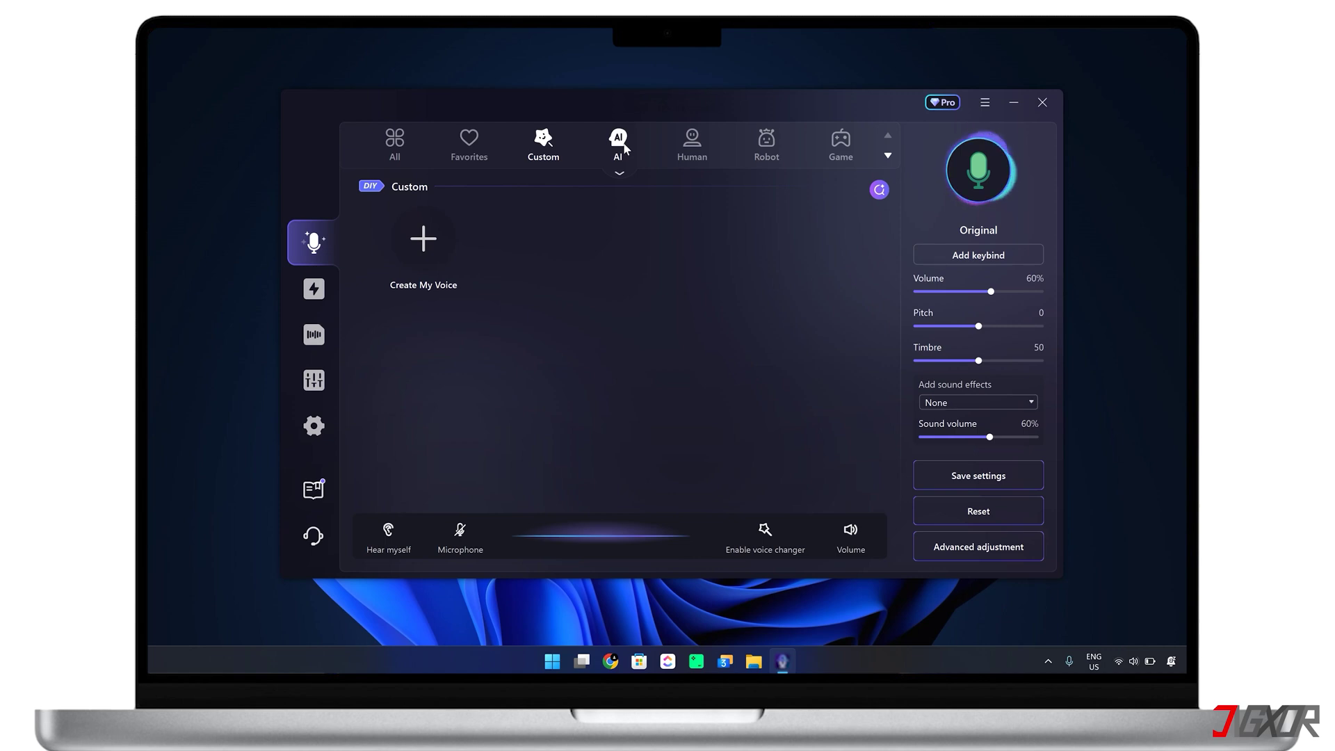
pyautogui.click(626, 147)
pyautogui.click(697, 149)
pyautogui.click(766, 146)
pyautogui.scroll(-1, 767, 146)
pyautogui.click(543, 147)
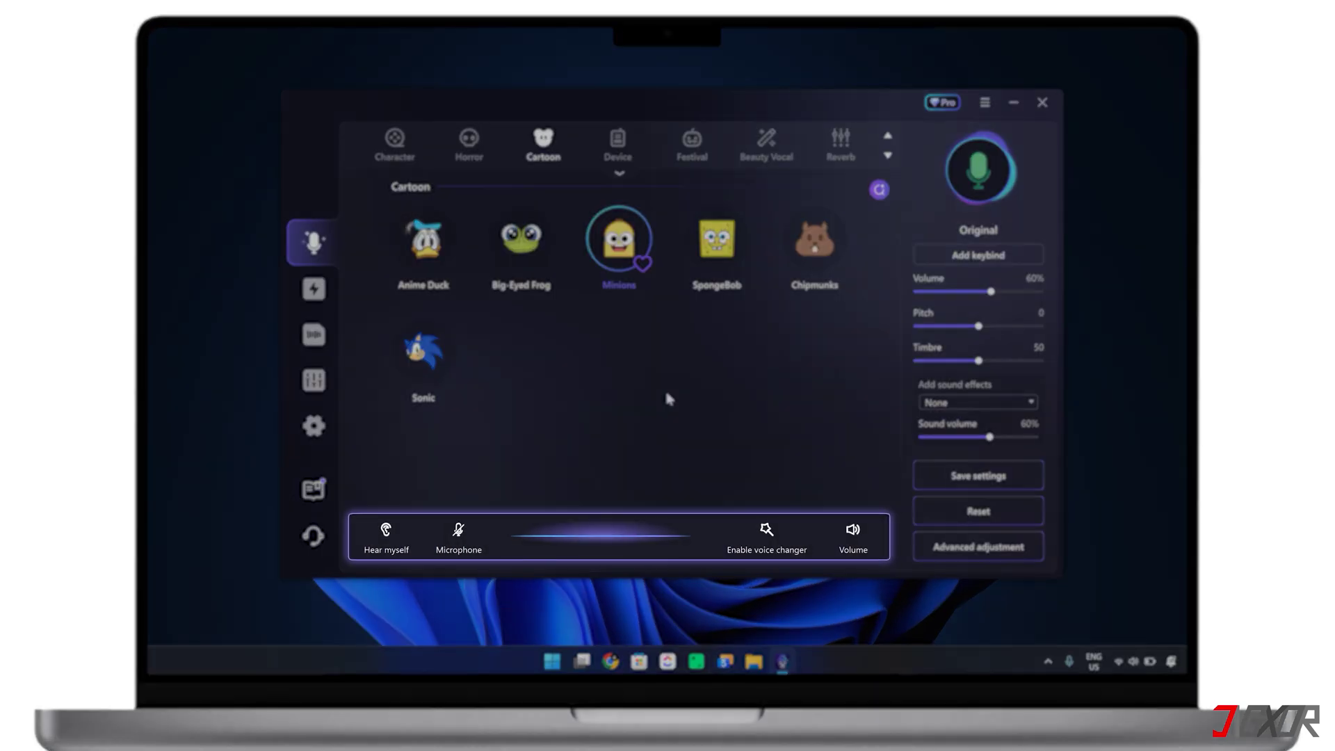
# Turn the microphone on, check the volume levels, and try the SpongeBob and Minions voices
pyautogui.click(393, 534)
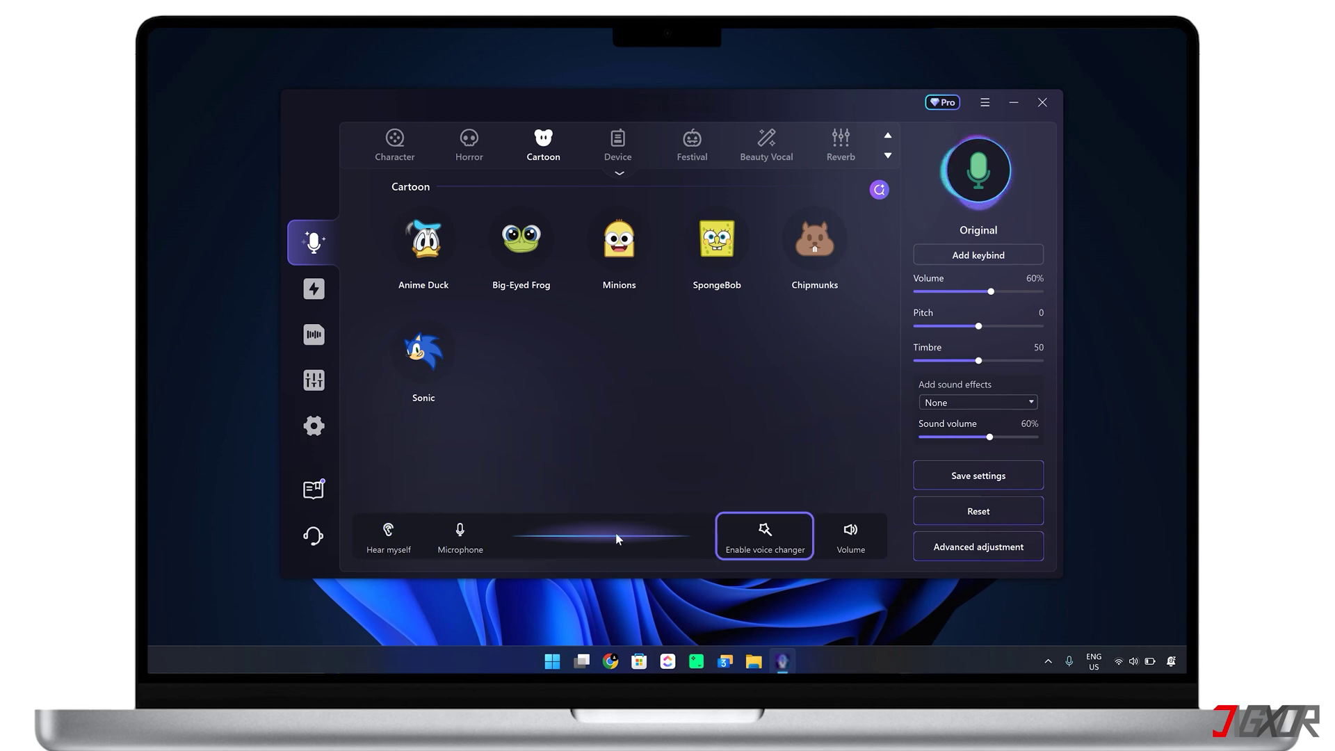
pyautogui.click(851, 537)
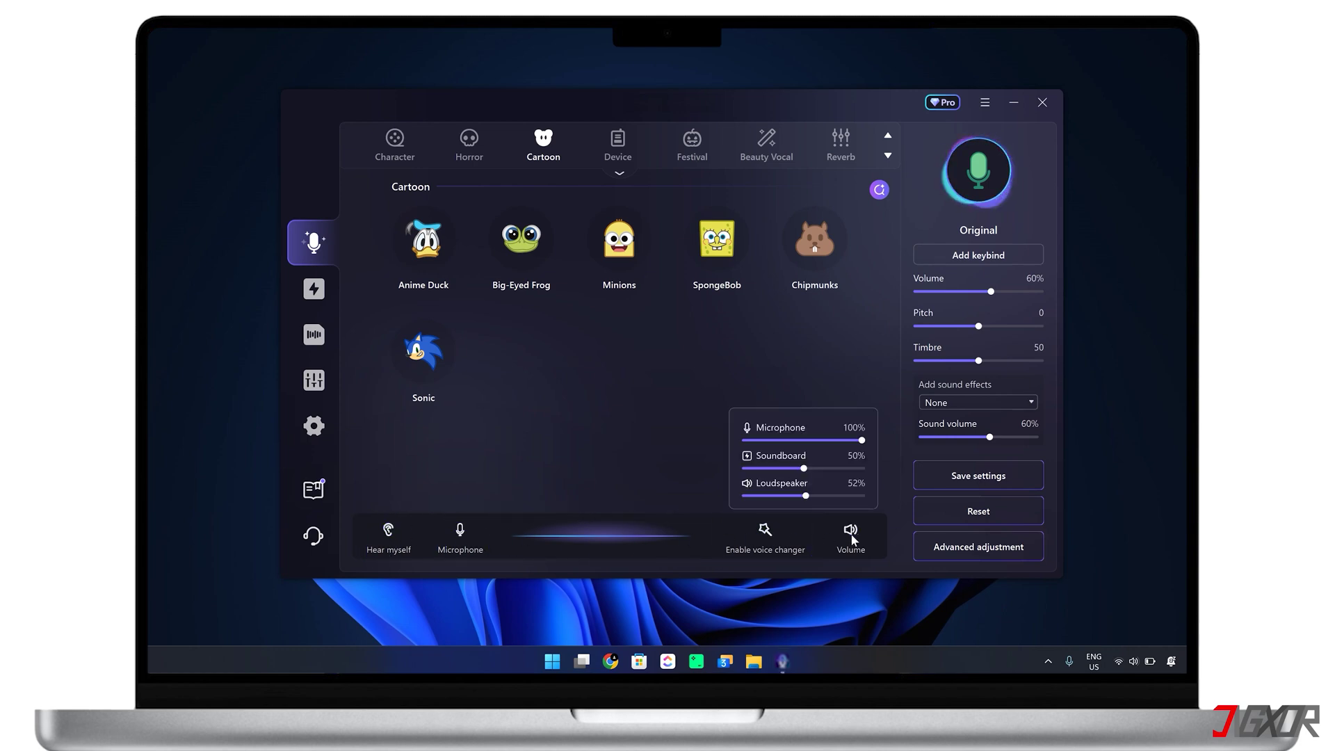
pyautogui.click(717, 251)
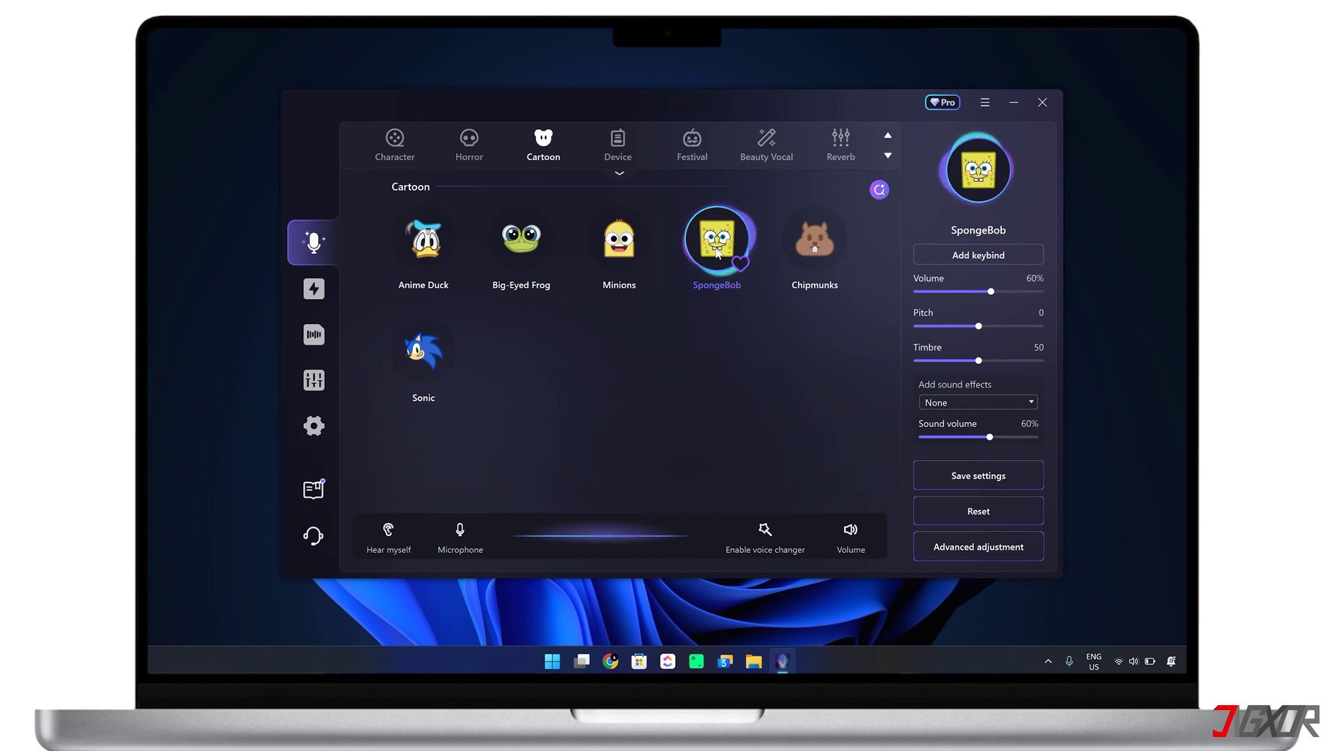
pyautogui.click(611, 249)
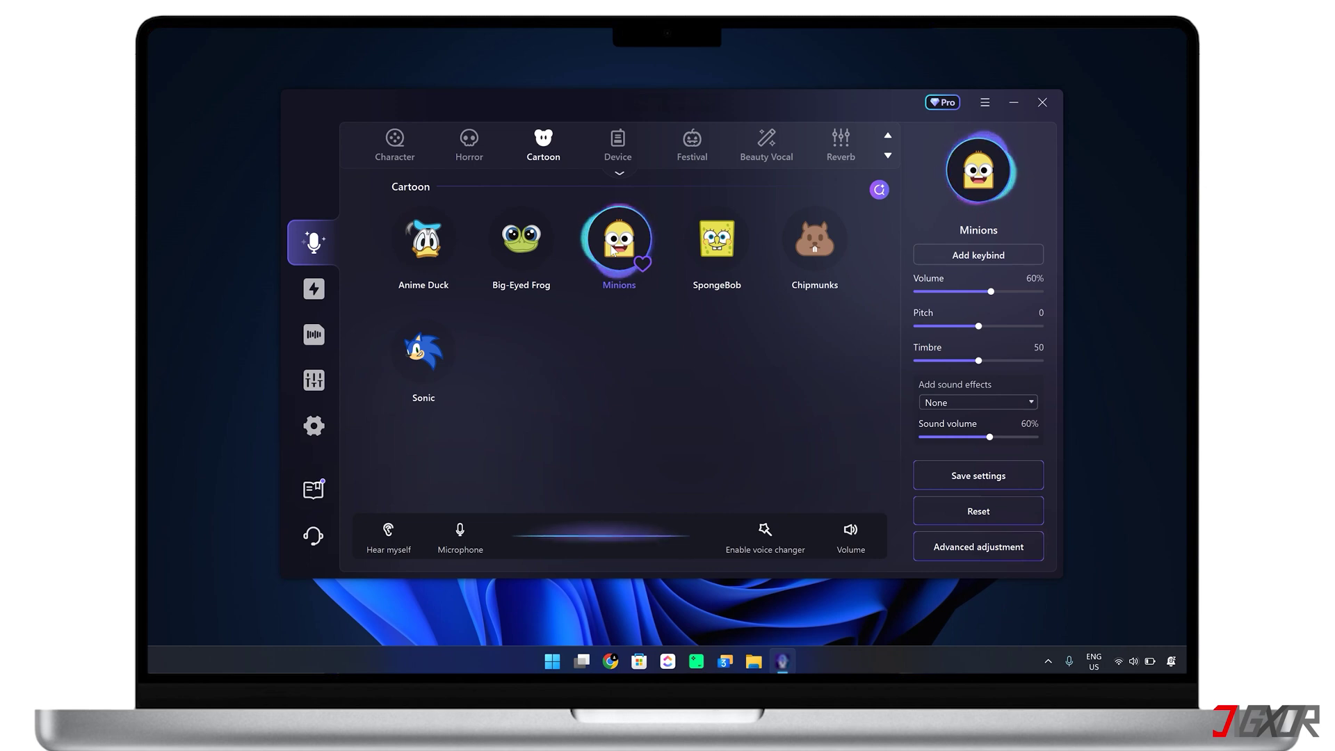
# Reapply SpongeBob with volume 71%, pitch 2 and the Beach sound effect
pyautogui.click(699, 252)
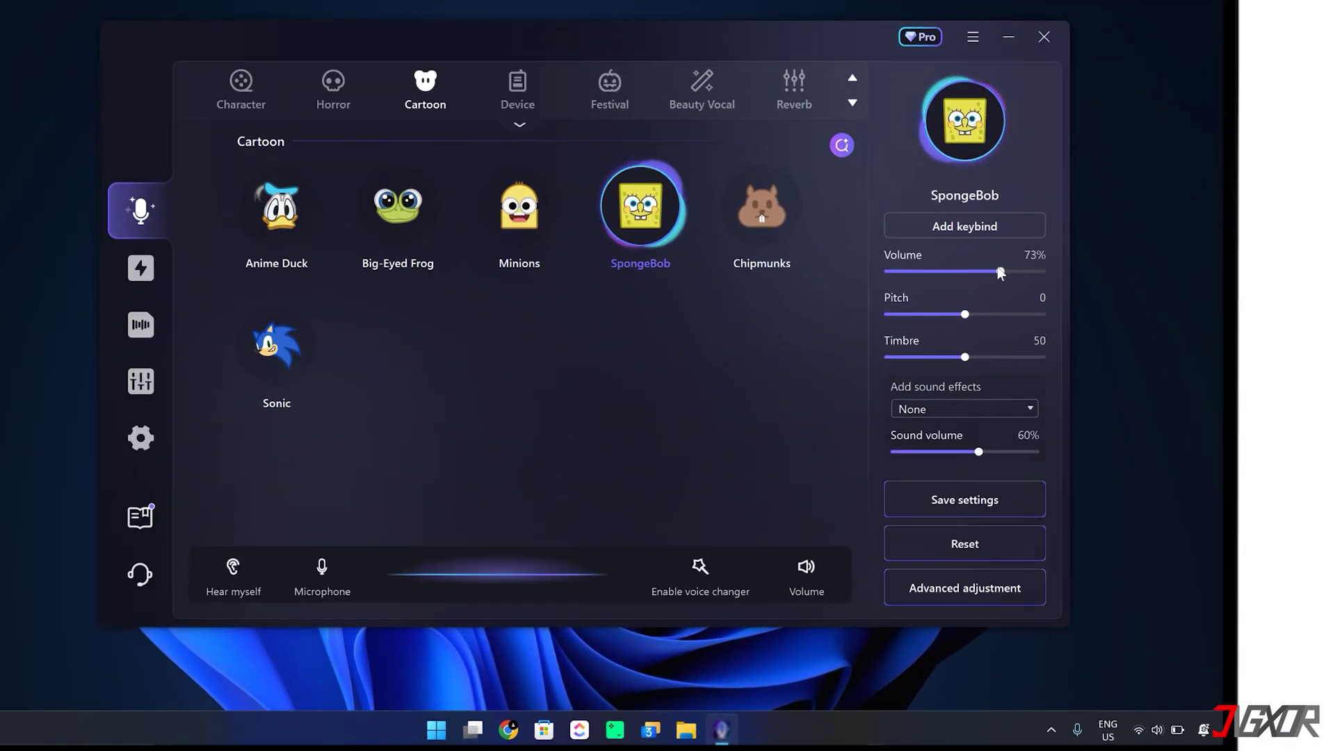
pyautogui.click(997, 272)
pyautogui.moveTo(966, 314); pyautogui.dragTo(978, 315)
pyautogui.click(950, 407)
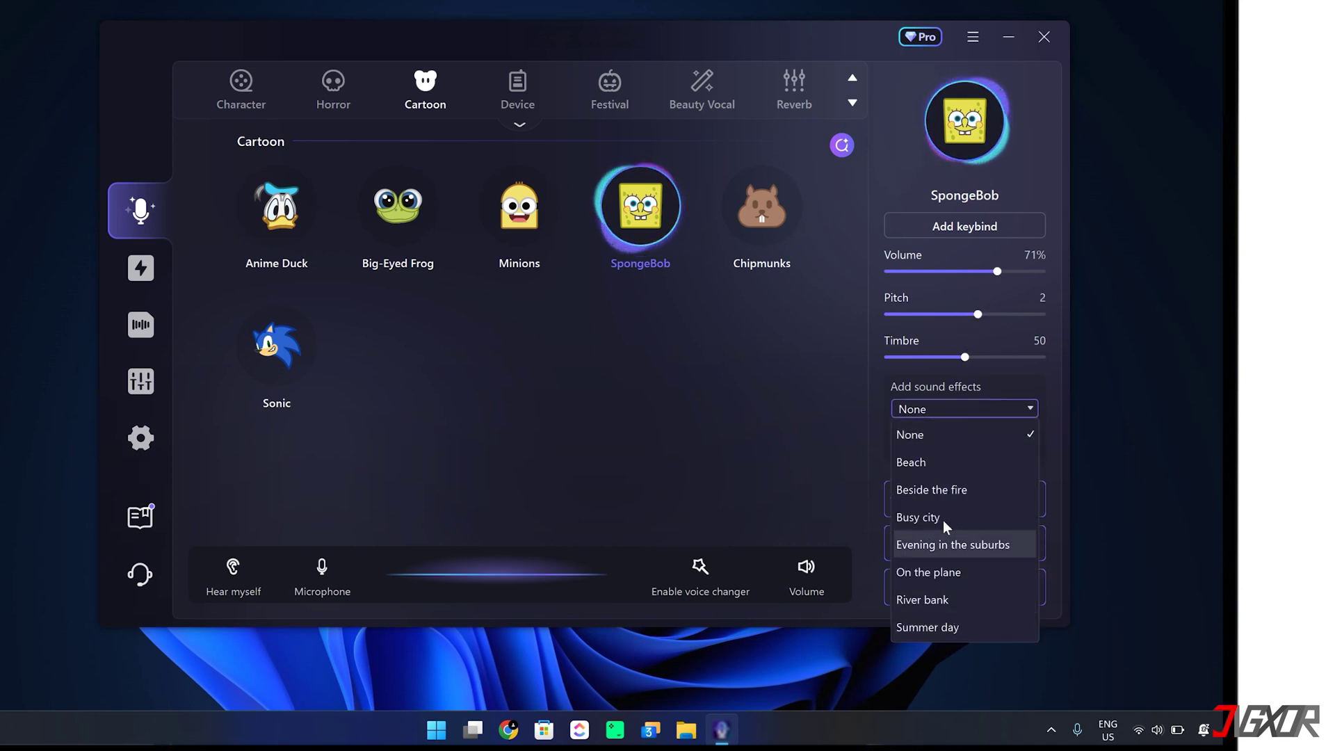
pyautogui.click(933, 466)
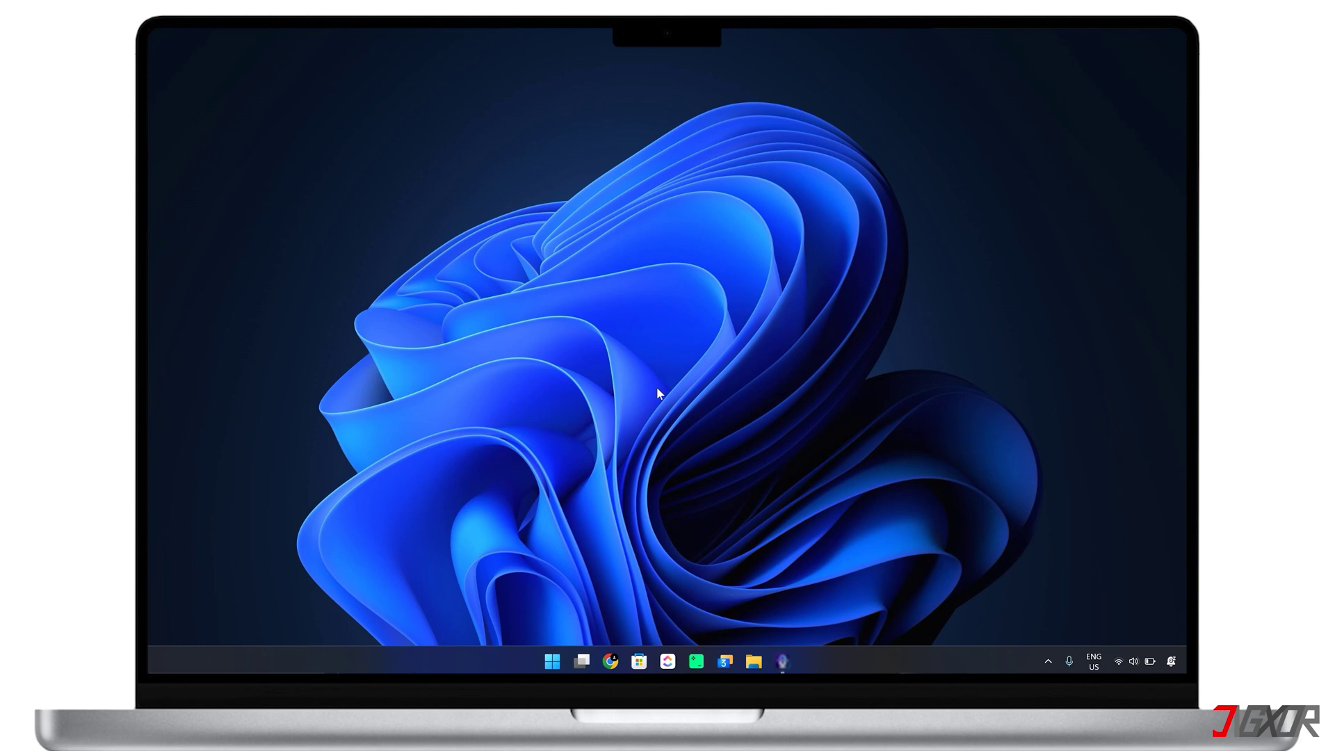
# Open Windows Settings at System > Sound and scroll to the input devices
pyautogui.press('super')
pyautogui.write('sett')
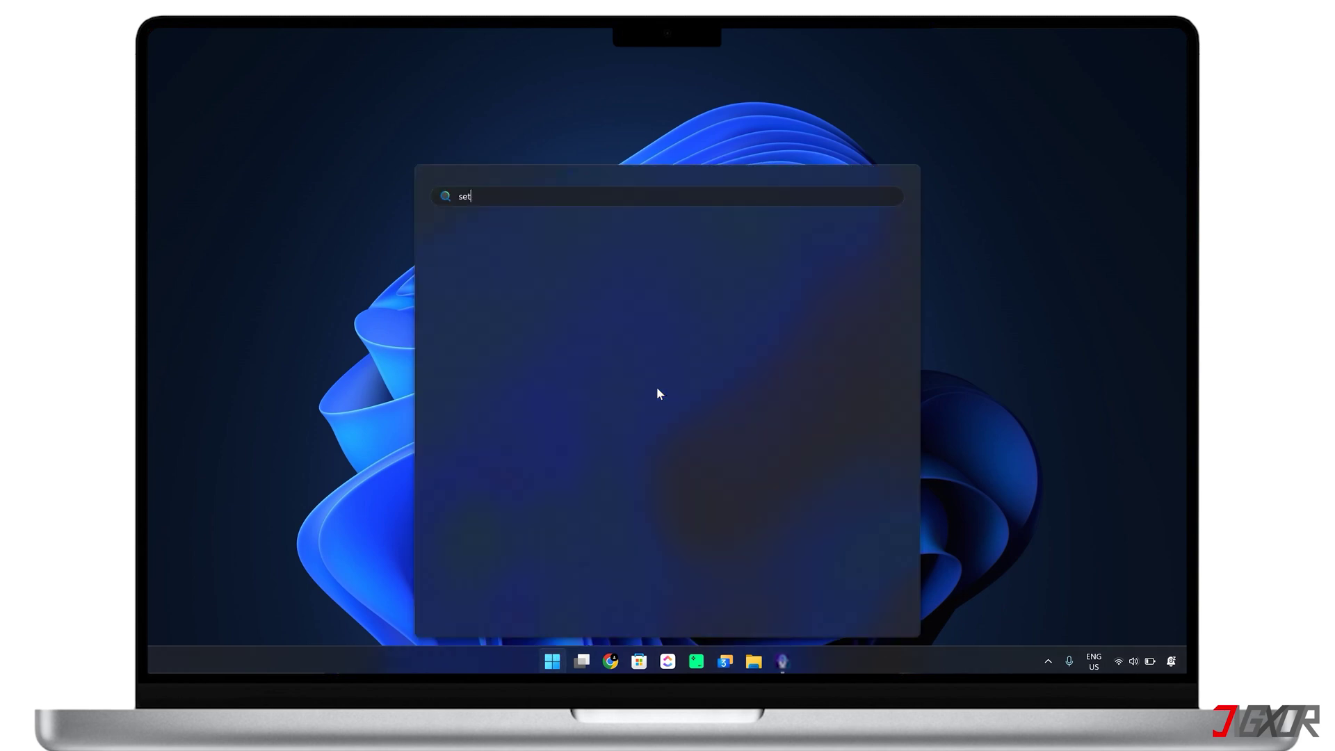
pyautogui.press('Return')
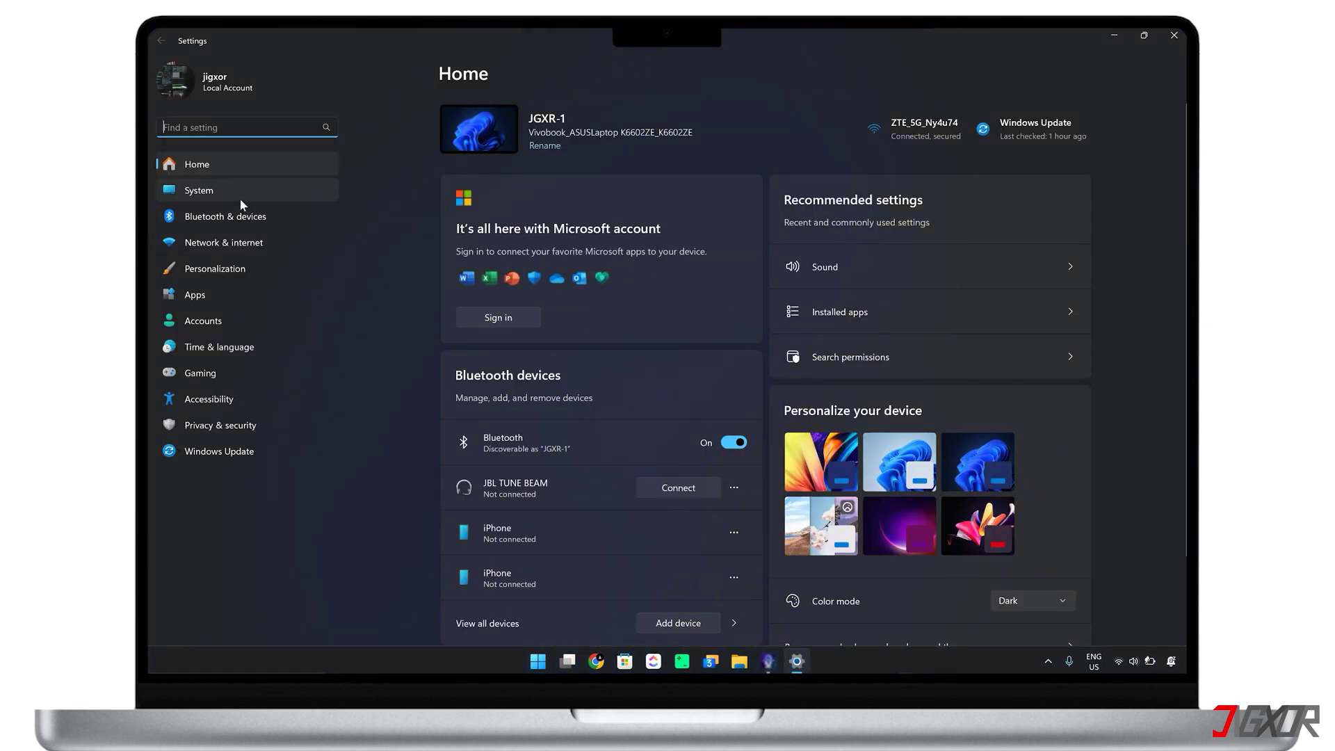
pyautogui.click(240, 198)
pyautogui.click(720, 251)
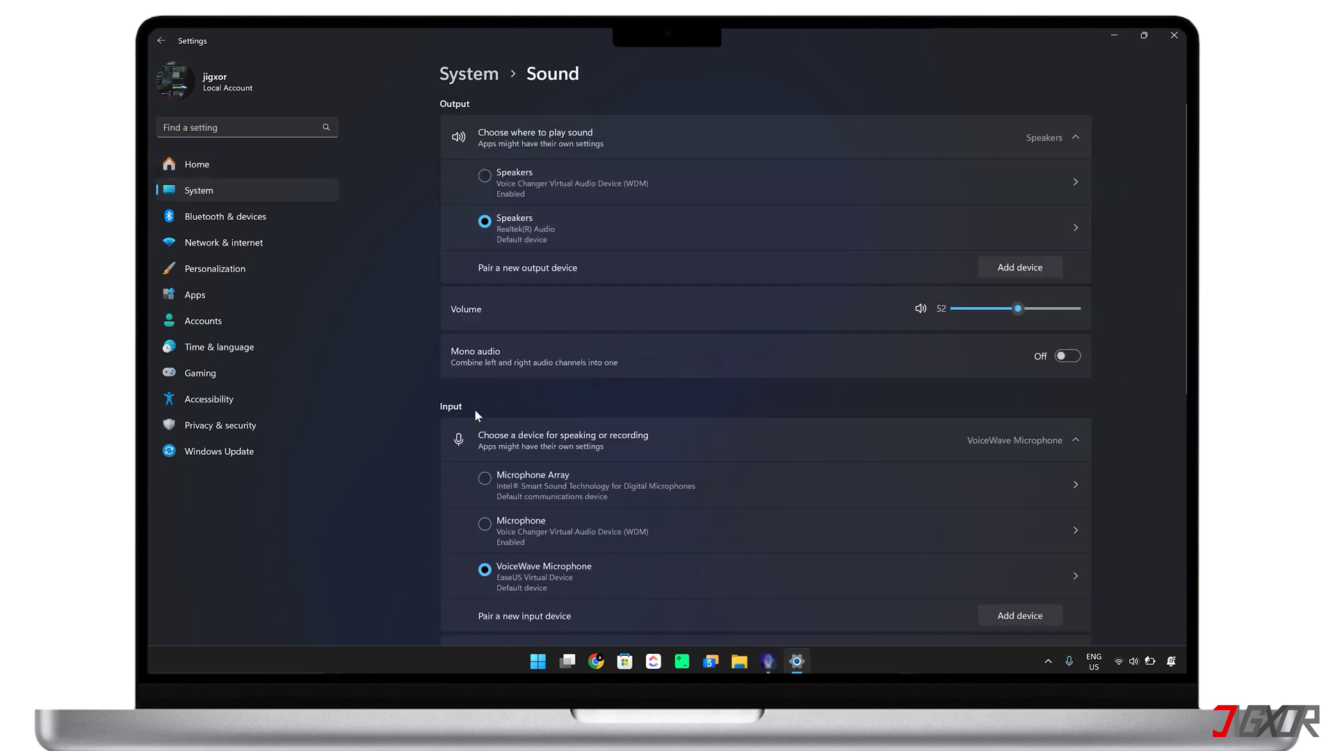
pyautogui.scroll(-3, 704, 532)
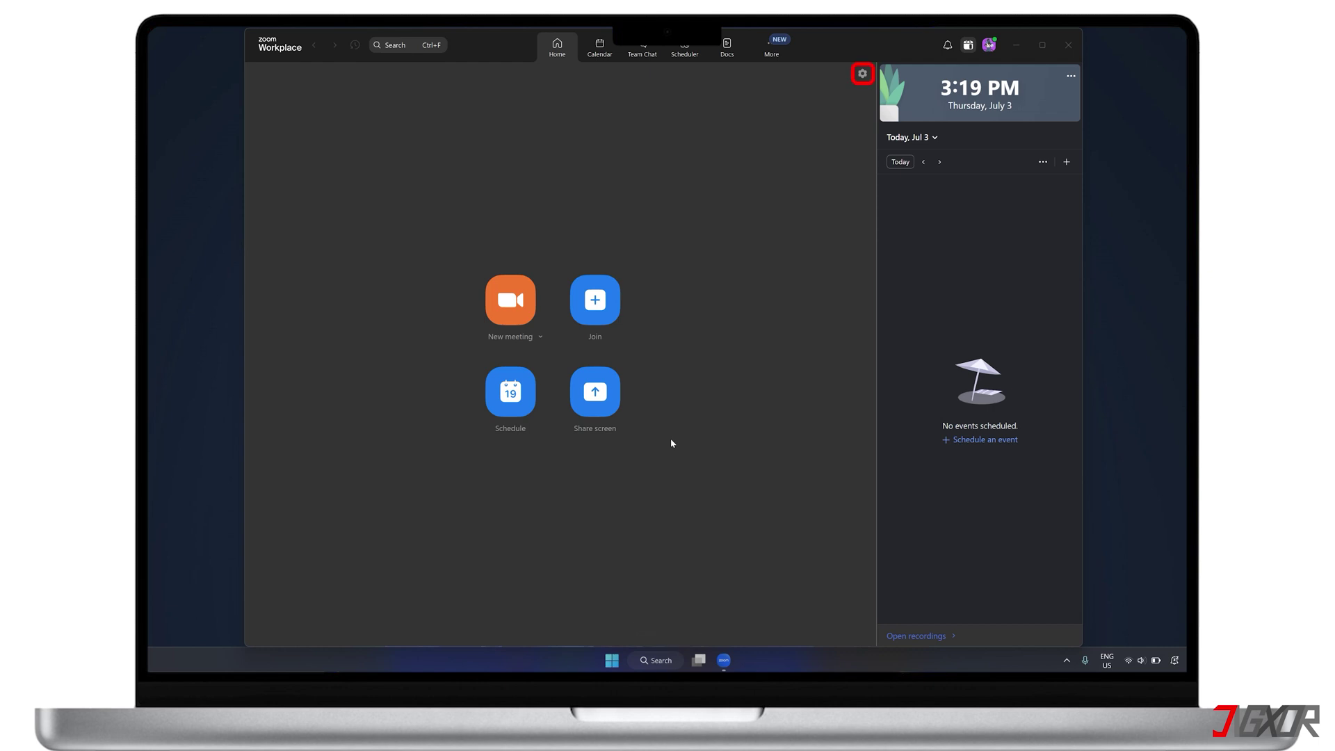
# Choose Voice Changer as the microphone in Zoom's Audio settings
pyautogui.click(862, 75)
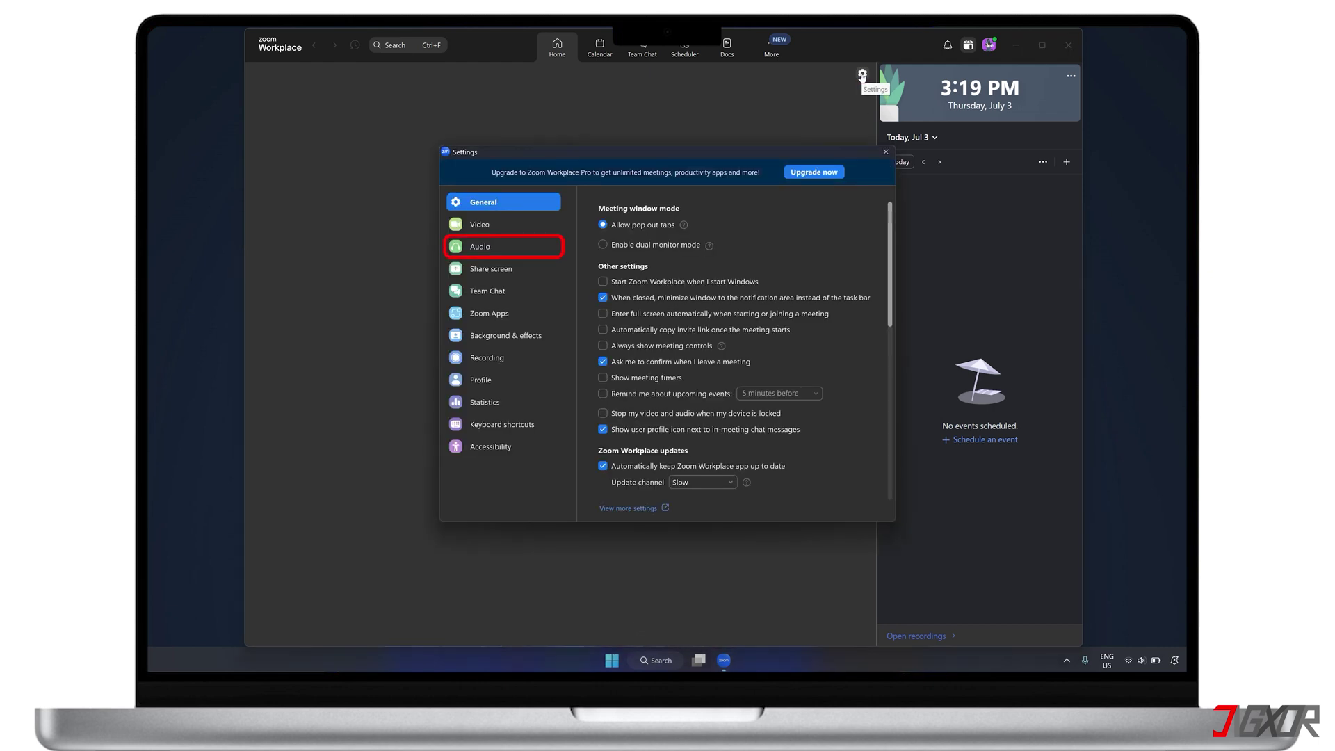
pyautogui.click(490, 249)
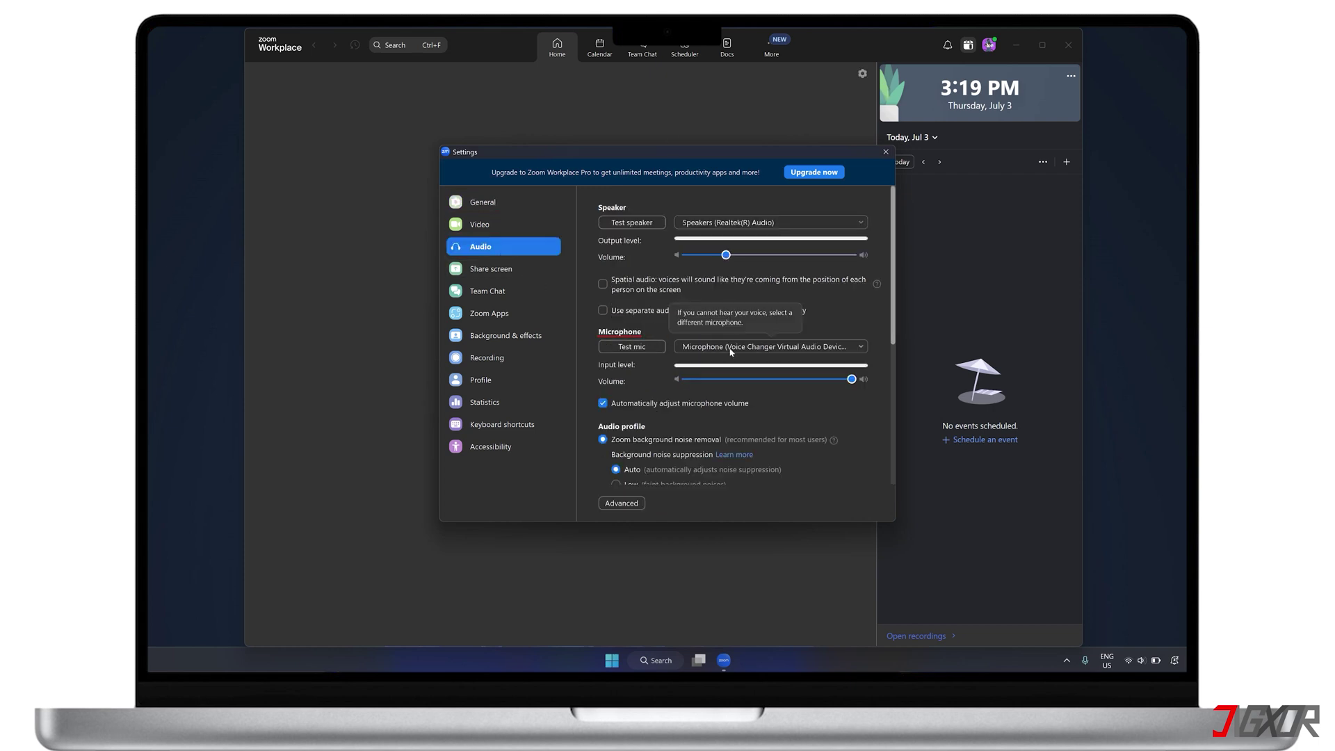
pyautogui.click(765, 346)
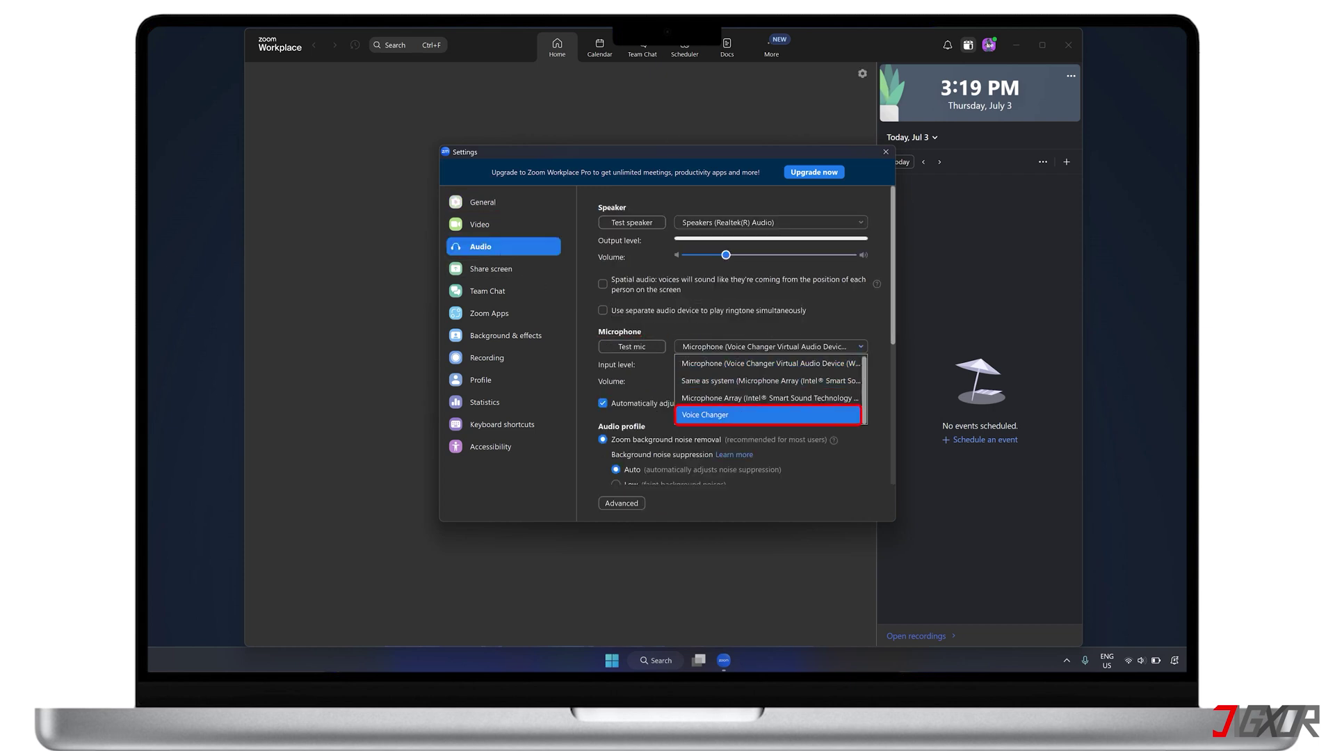
pyautogui.click(724, 415)
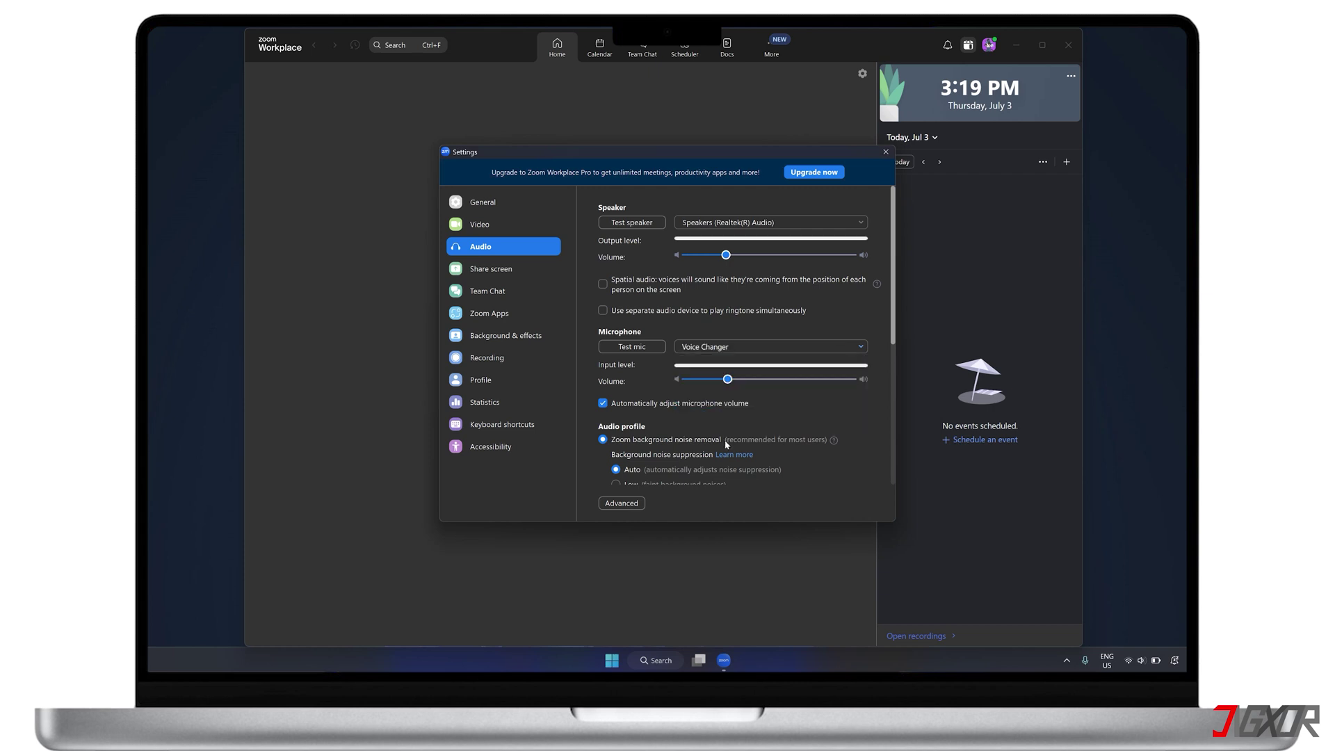